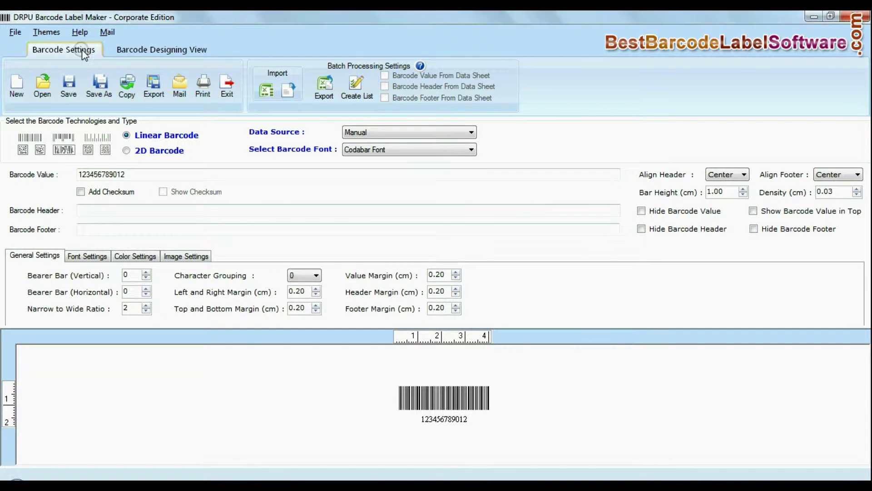
- Change the barcode from linear Codabar to the 2D Aztec Font type
{"action": "left_click", "coordinate": [140, 52]}
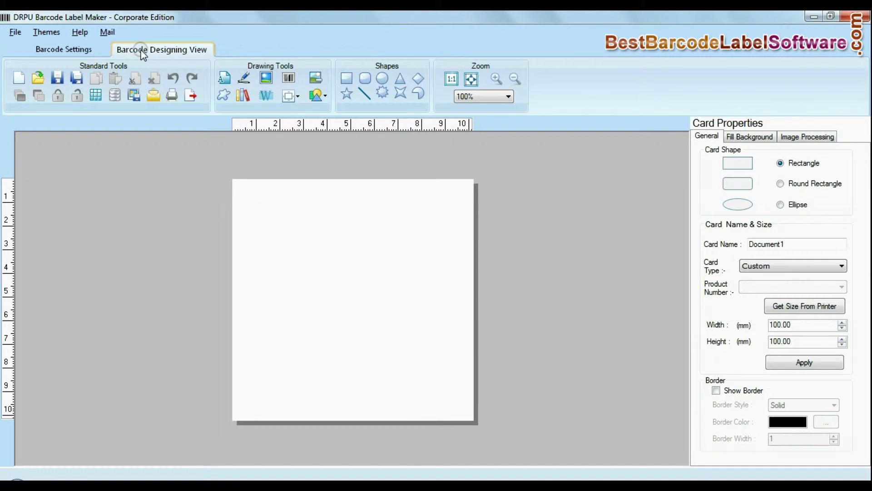
{"action": "left_click", "coordinate": [86, 48]}
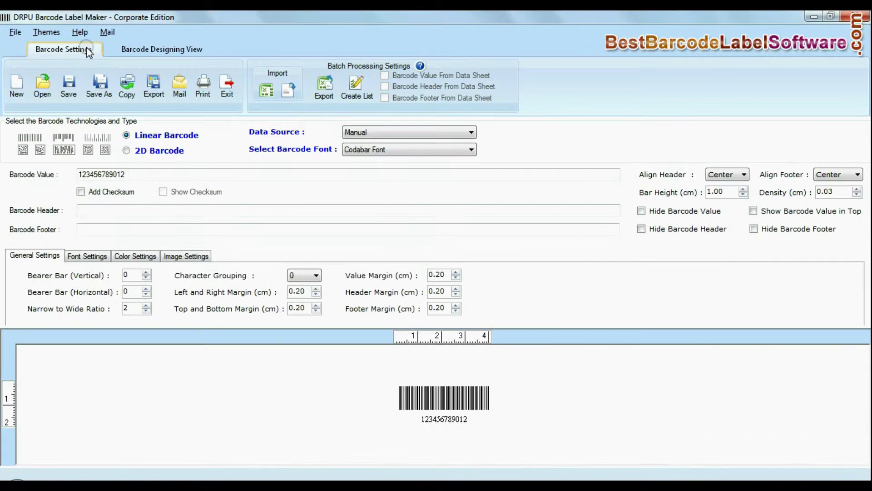
{"action": "left_click", "coordinate": [399, 149]}
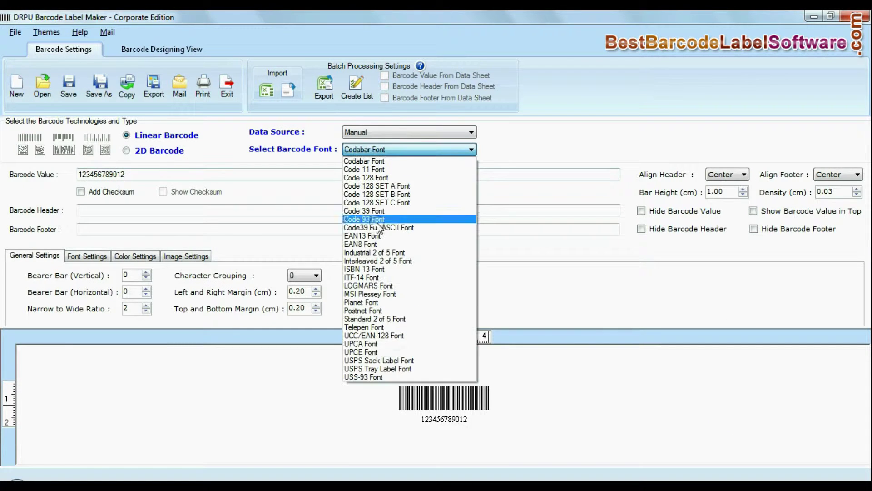
{"action": "left_click", "coordinate": [389, 149]}
{"action": "left_click", "coordinate": [159, 150]}
{"action": "left_click", "coordinate": [369, 149]}
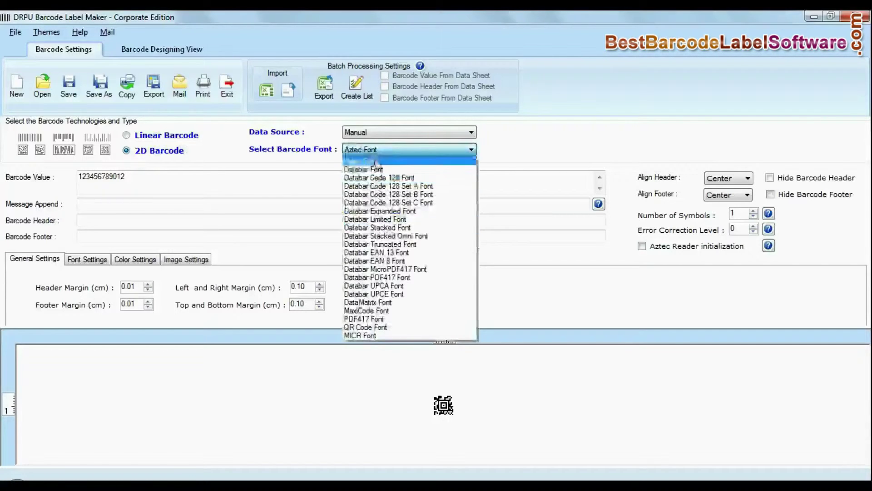
- Enter header 'Aztec Barcode Font' and footer 'Designed using DRPU Software'; raise header margin and X dimension
{"action": "left_click", "coordinate": [361, 157]}
{"action": "left_click", "coordinate": [102, 222]}
{"action": "type", "text": "Aztec Barcode Font"}
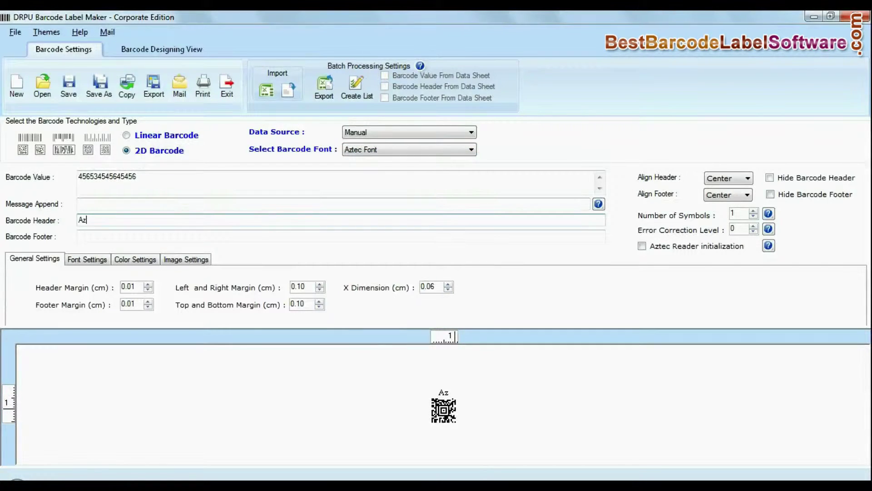
{"action": "left_click", "coordinate": [110, 237]}
{"action": "type", "text": "Designed using DRPU So"}
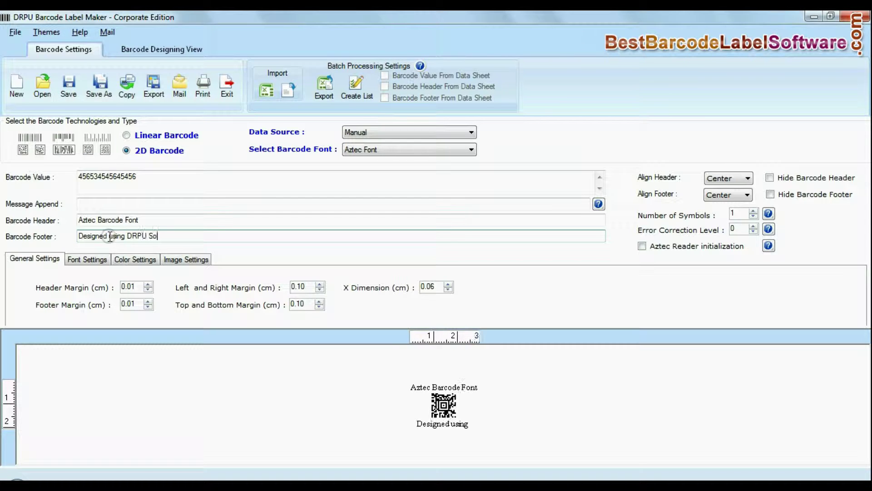
{"action": "type", "text": "ftware"}
{"action": "left_click", "coordinate": [147, 284]}
{"action": "left_click", "coordinate": [147, 284]}
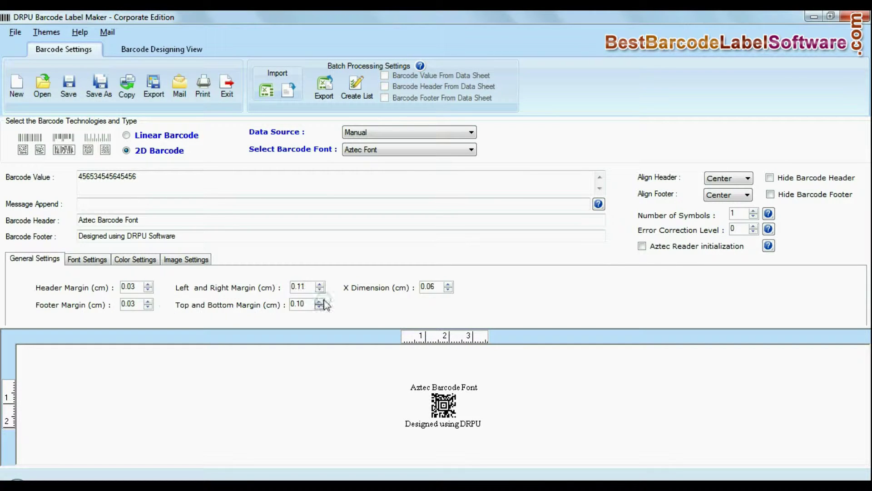
{"action": "left_click", "coordinate": [448, 284]}
{"action": "left_click", "coordinate": [447, 283]}
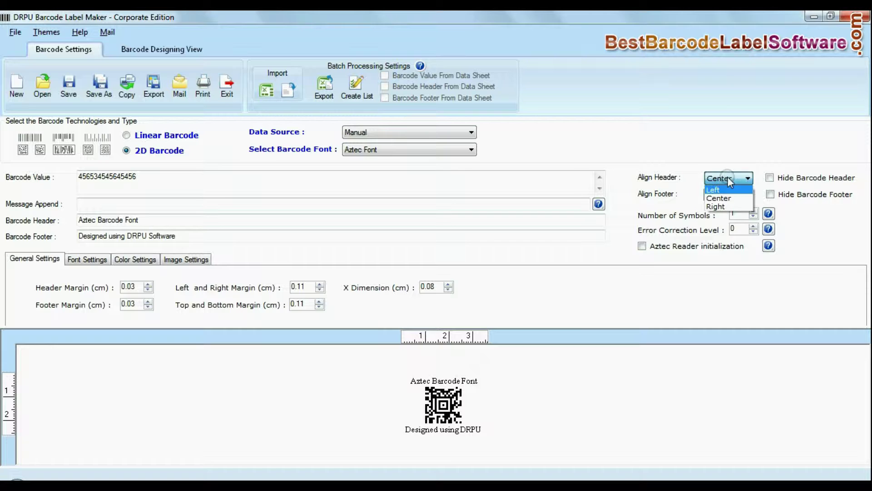
- Keep the header centred and make the header font bold
{"action": "left_click", "coordinate": [718, 198]}
{"action": "left_click", "coordinate": [728, 195]}
{"action": "left_click", "coordinate": [718, 212]}
{"action": "left_click", "coordinate": [88, 259]}
{"action": "left_click", "coordinate": [200, 297]}
{"action": "left_click", "coordinate": [413, 171]}
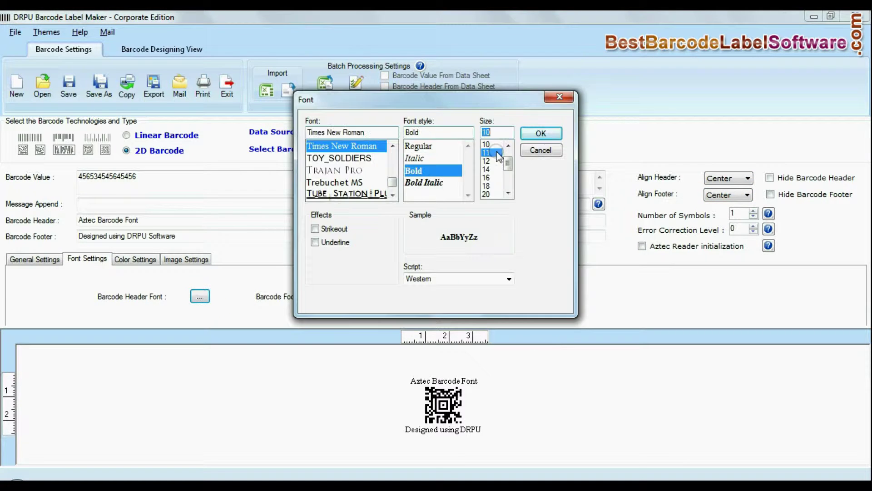
{"action": "left_click", "coordinate": [540, 133]}
- Review the colour and image settings, leaving the barcode colours unchanged and unrotated
{"action": "left_click", "coordinate": [135, 259]}
{"action": "left_click", "coordinate": [194, 287]}
{"action": "left_click", "coordinate": [359, 293]}
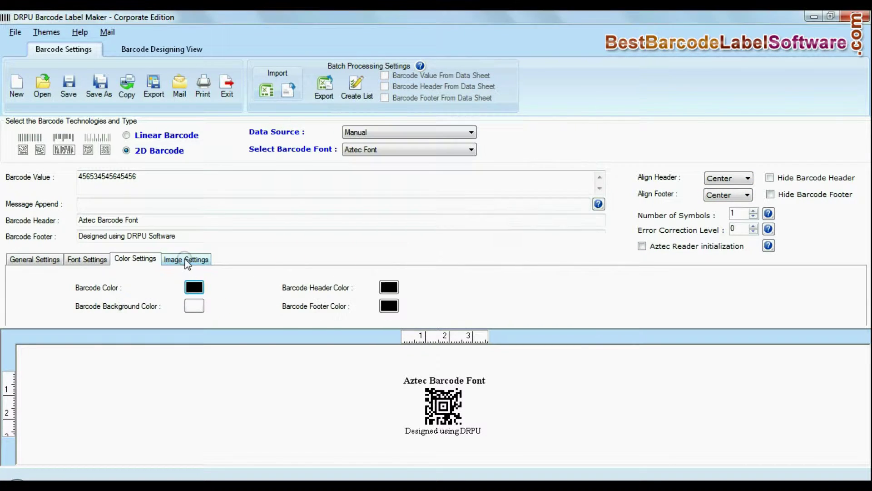
{"action": "left_click", "coordinate": [186, 259]}
{"action": "left_click", "coordinate": [391, 306]}
{"action": "left_click", "coordinate": [386, 321]}
{"action": "left_click", "coordinate": [390, 305]}
{"action": "left_click", "coordinate": [154, 87]}
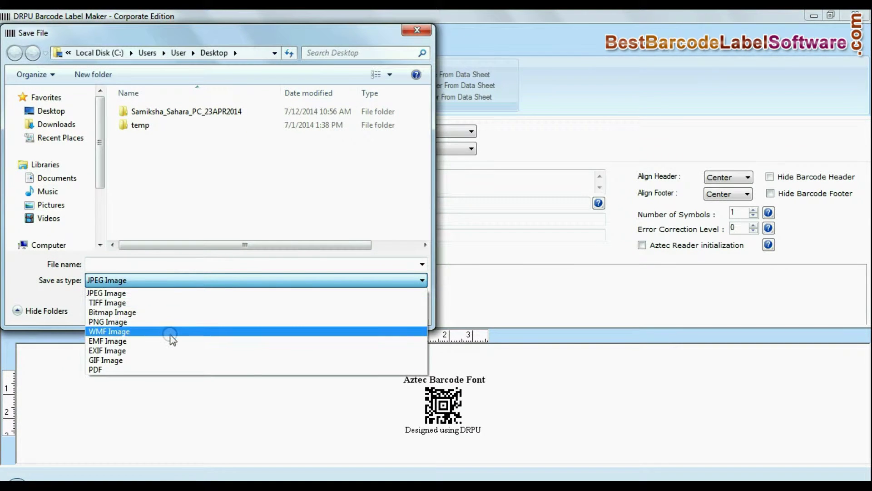
{"action": "left_click", "coordinate": [173, 369]}
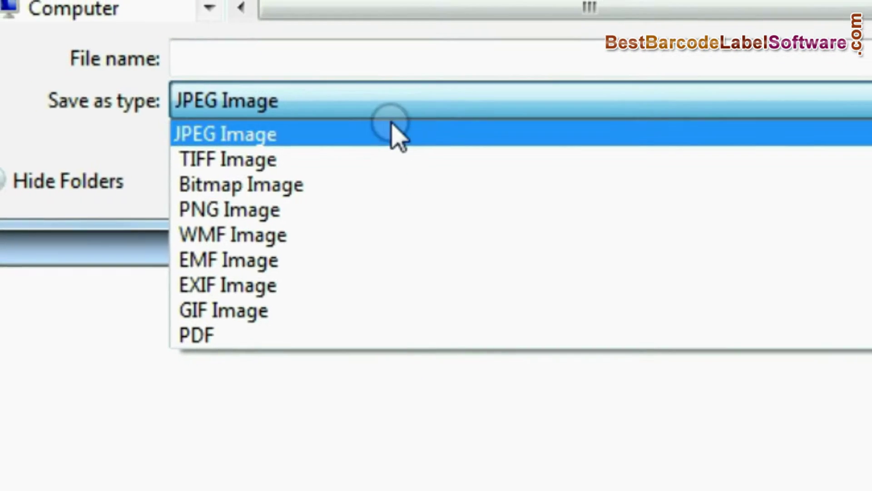
{"action": "left_click", "coordinate": [344, 124]}
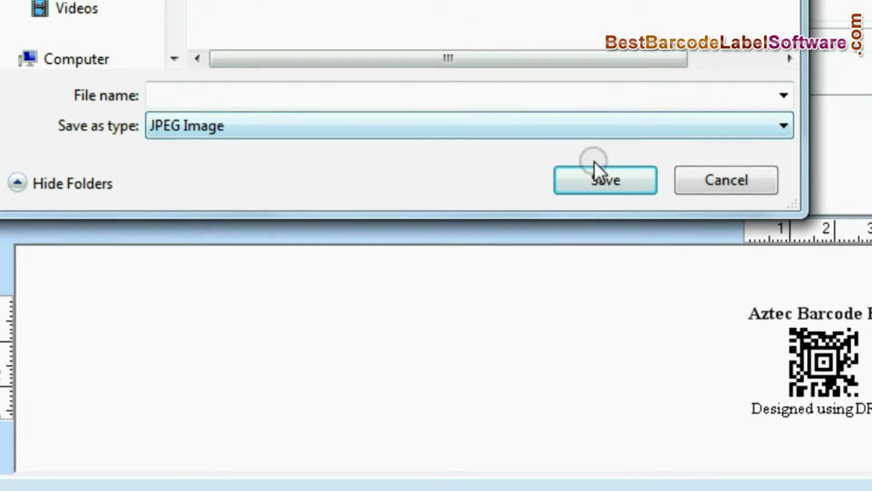
{"action": "left_click", "coordinate": [657, 182]}
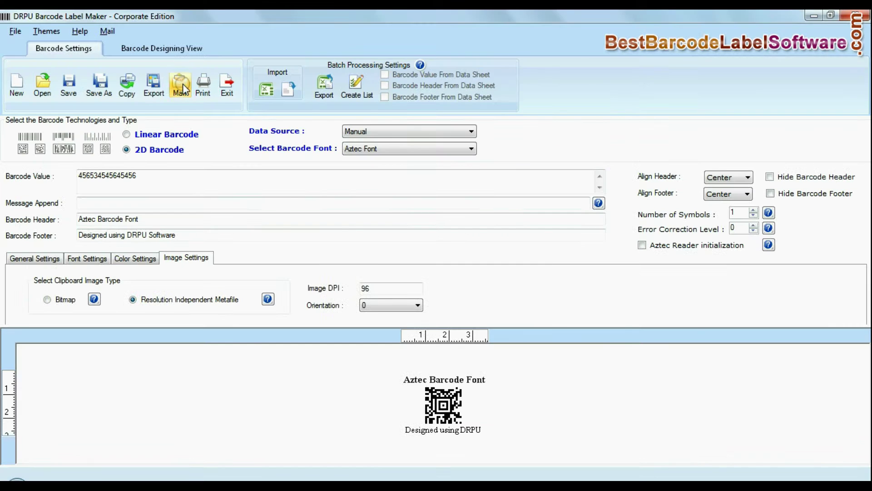
{"action": "left_click", "coordinate": [182, 83]}
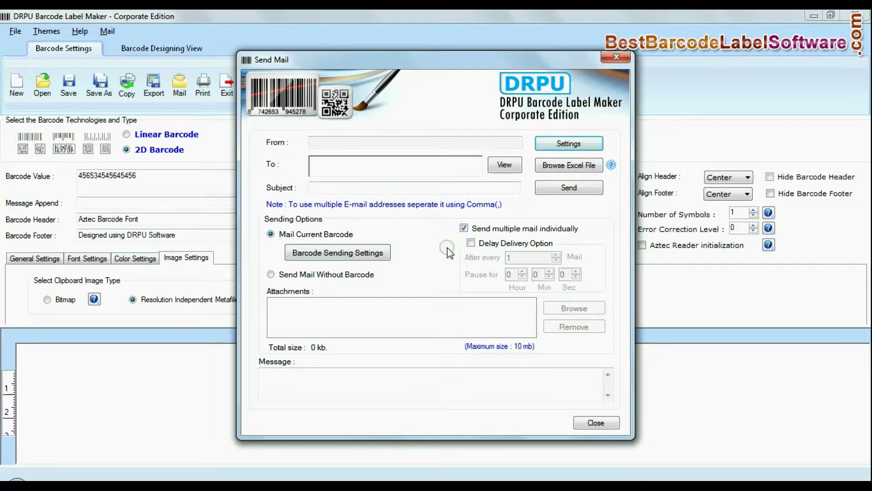
- Select the Zebra TLP2844 label printer with the manual print layout
{"action": "left_click", "coordinate": [589, 424]}
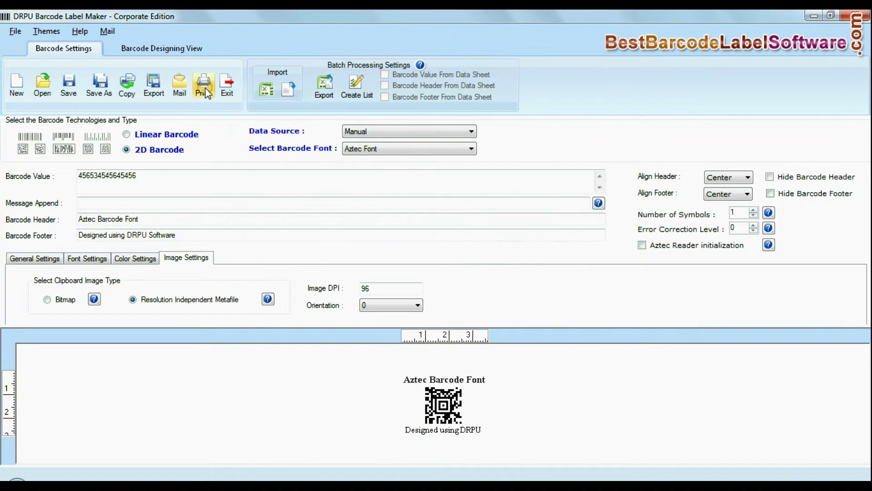
{"action": "left_click", "coordinate": [203, 84]}
{"action": "left_click", "coordinate": [340, 118]}
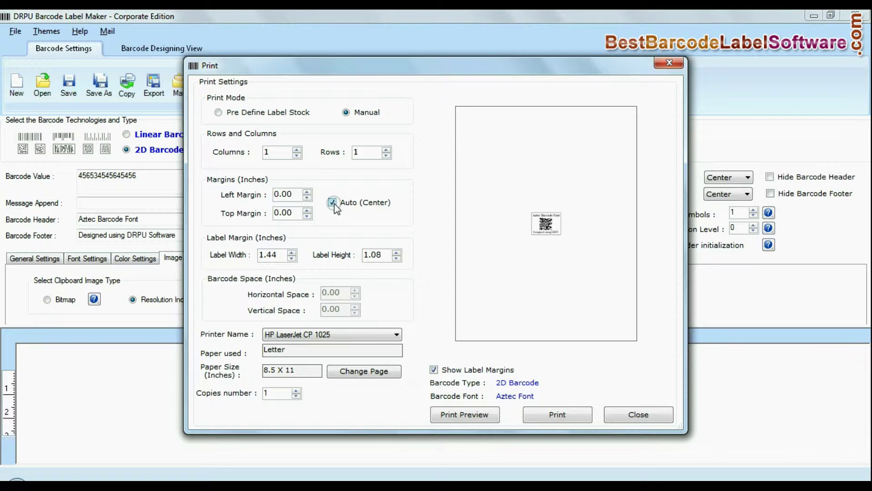
{"action": "left_click", "coordinate": [334, 336]}
{"action": "left_click", "coordinate": [335, 345]}
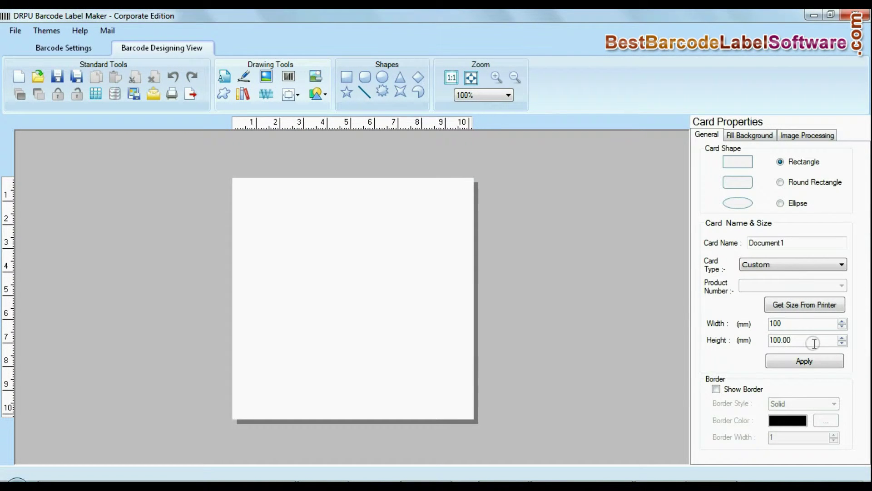
- Apply the 100 × 45 mm rounded-rectangle card and place a barcode on it
{"action": "left_click", "coordinate": [801, 358]}
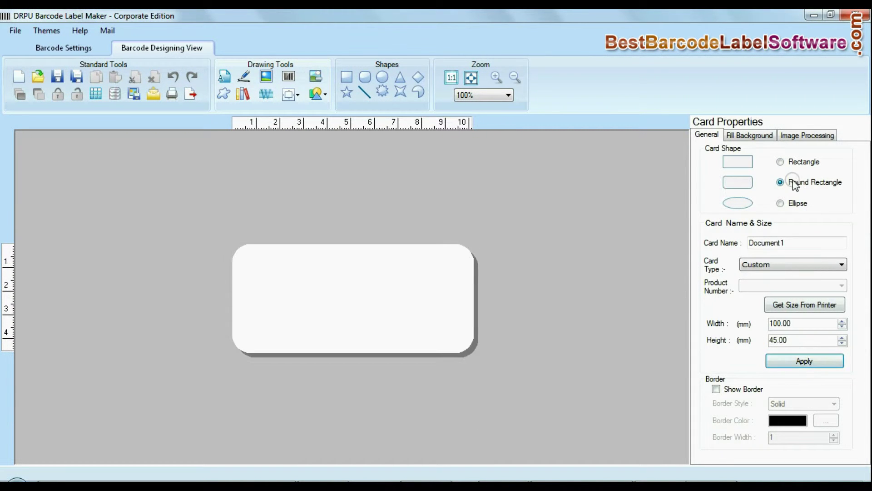
{"action": "left_click", "coordinate": [372, 298]}
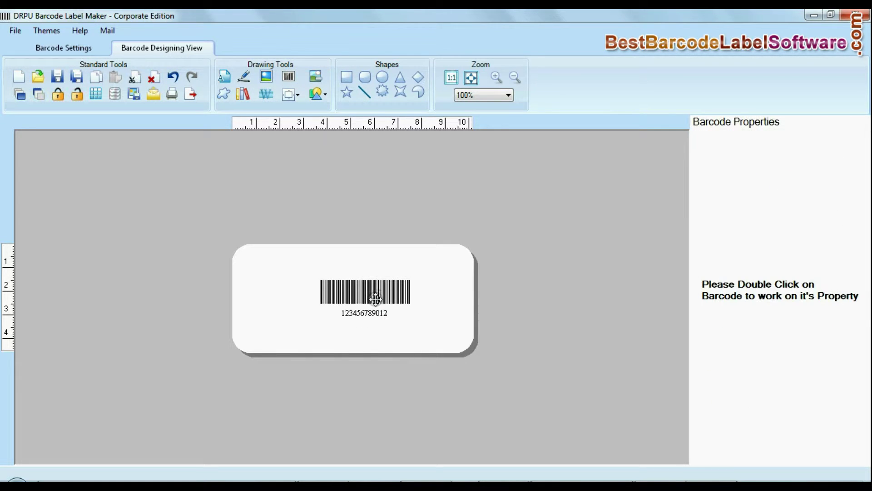
{"action": "double_click", "coordinate": [375, 295]}
{"action": "left_click", "coordinate": [545, 72]}
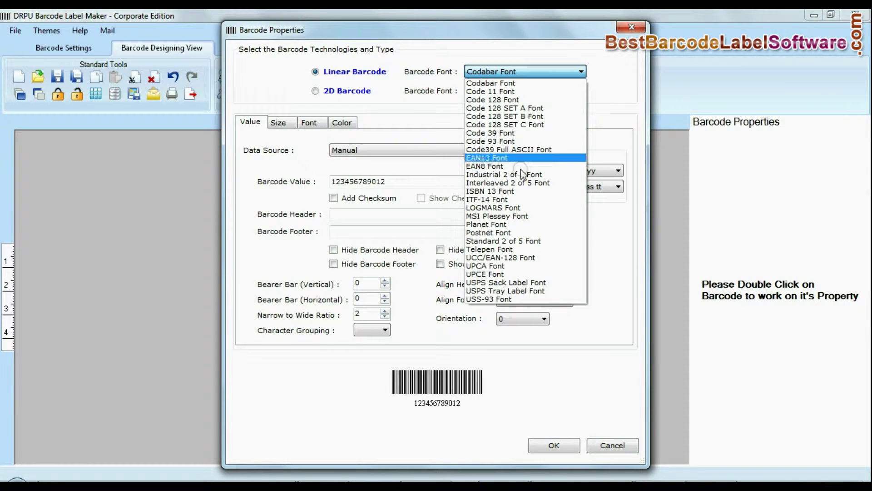
{"action": "left_click", "coordinate": [503, 266]}
{"action": "left_click", "coordinate": [419, 178]}
{"action": "left_click_drag", "start_coordinate": [419, 178], "coordinate": [314, 180]}
{"action": "type", "text": "67"}
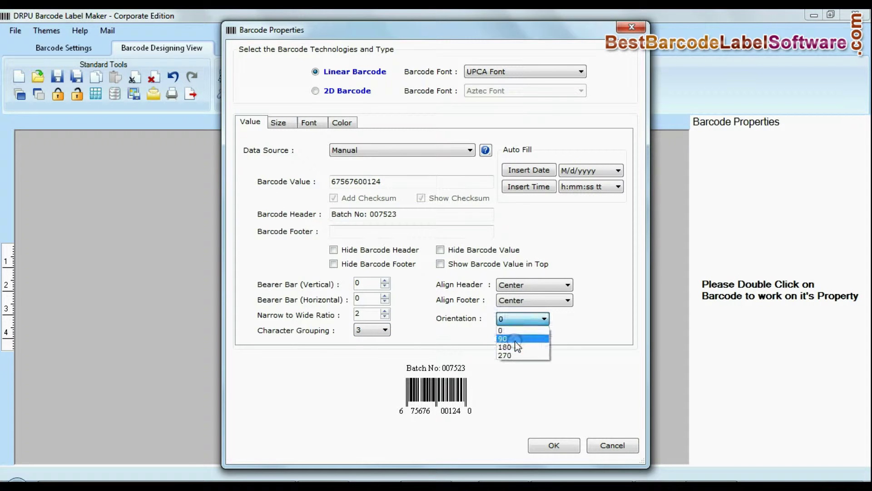
{"action": "left_click", "coordinate": [516, 340]}
- Increase bar height and density, and make the 'Batch No: 007523' header bold
{"action": "left_click", "coordinate": [279, 123]}
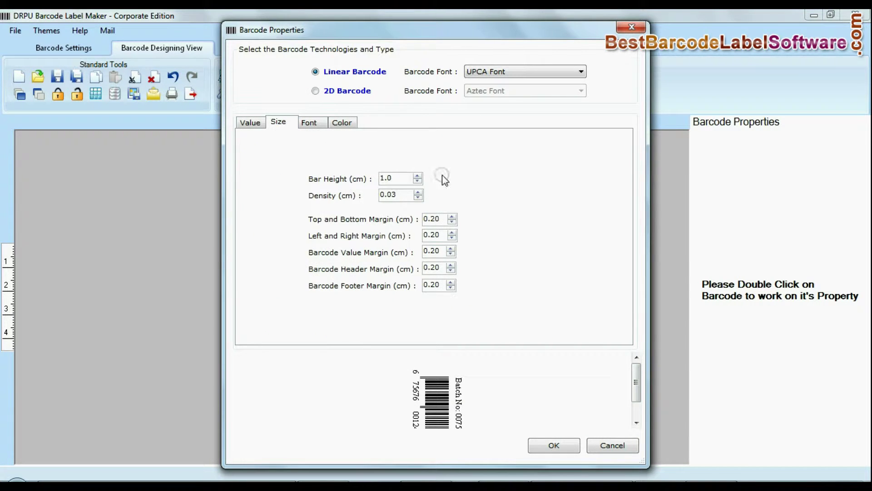
{"action": "left_click", "coordinate": [417, 175]}
{"action": "left_click", "coordinate": [417, 192]}
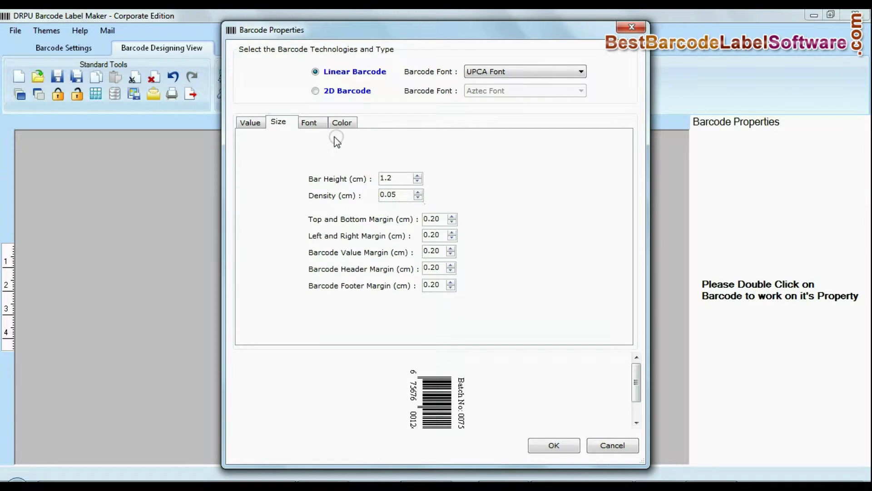
{"action": "left_click", "coordinate": [311, 122]}
{"action": "left_click", "coordinate": [403, 207]}
{"action": "left_click", "coordinate": [419, 169]}
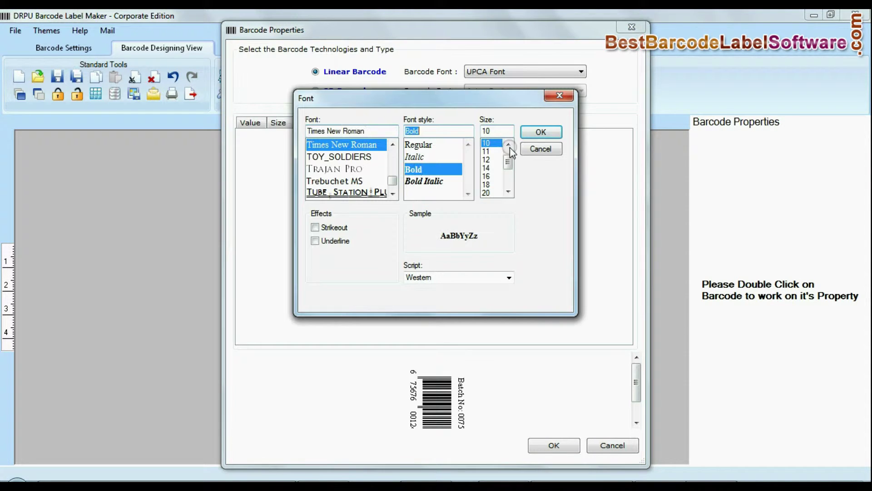
{"action": "left_click", "coordinate": [528, 134]}
- Make the barcode background transparent, leaving the header colour unchanged
{"action": "left_click", "coordinate": [341, 122]}
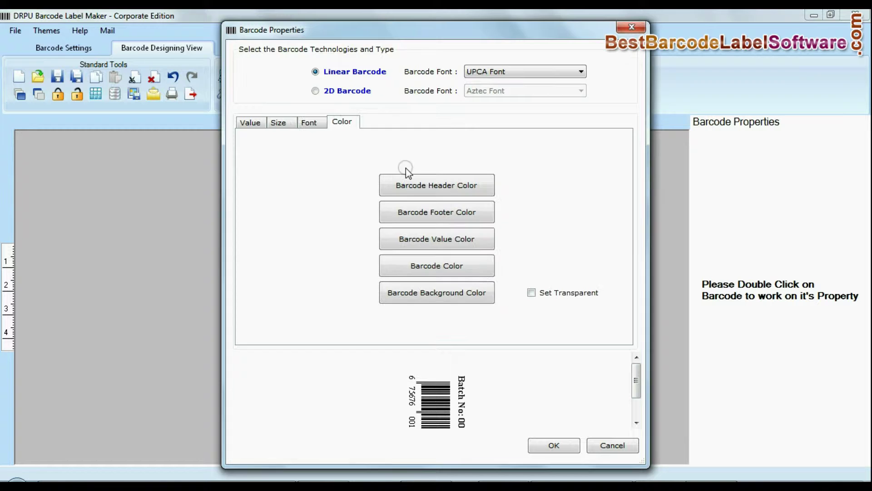
{"action": "left_click", "coordinate": [417, 185]}
{"action": "left_click", "coordinate": [364, 293]}
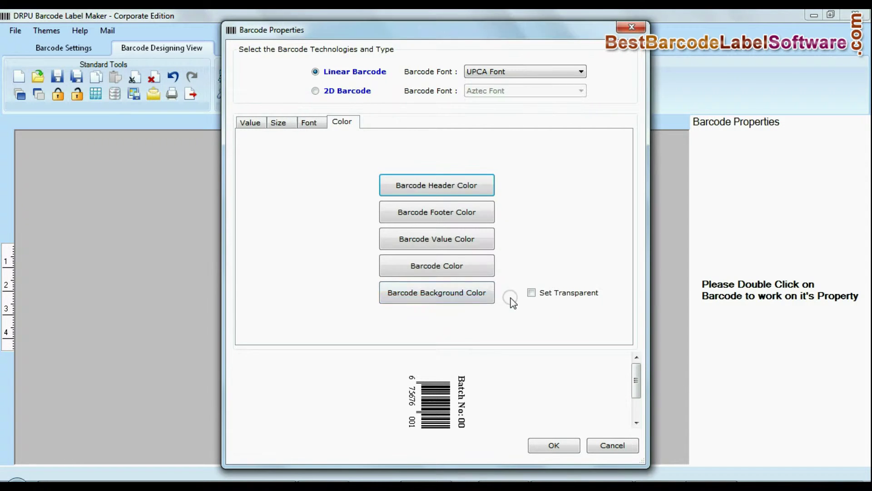
{"action": "left_click", "coordinate": [531, 292]}
- Apply the first barcode's settings and place a second barcode on the card
{"action": "left_click", "coordinate": [554, 445]}
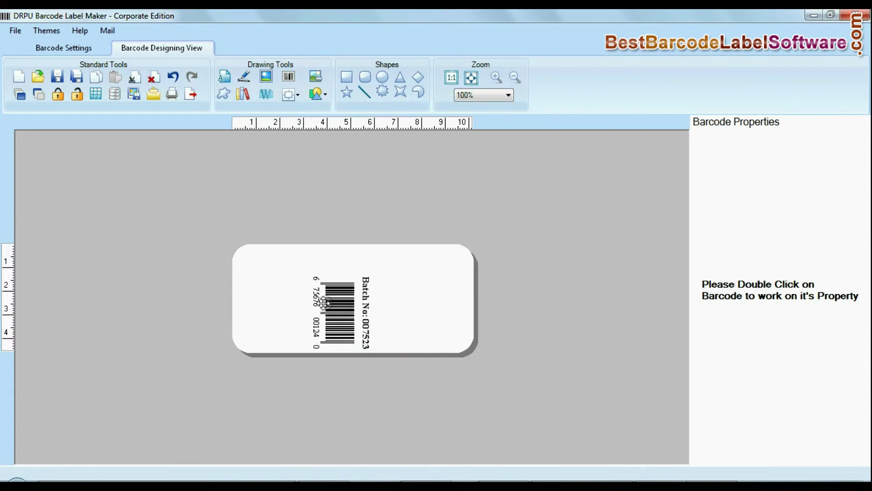
{"action": "left_click", "coordinate": [289, 76]}
{"action": "left_click", "coordinate": [283, 302]}
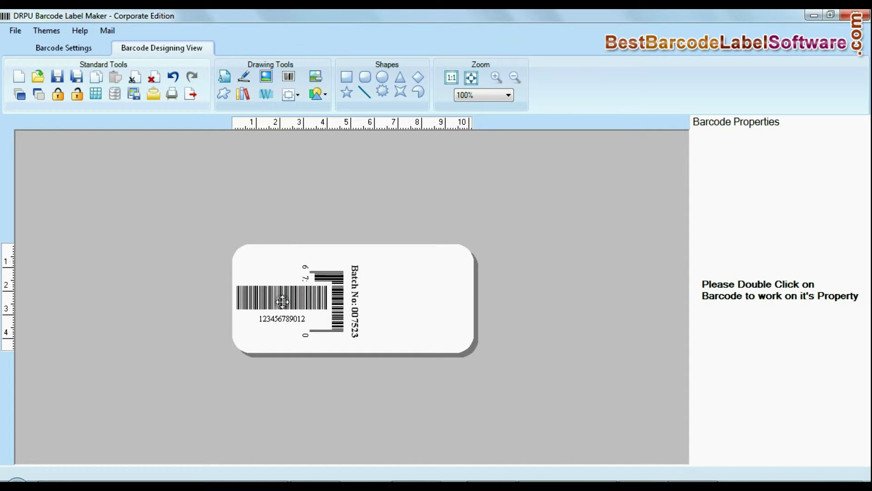
{"action": "double_click", "coordinate": [282, 302]}
{"action": "left_click", "coordinate": [315, 90]}
{"action": "left_click", "coordinate": [580, 91]}
{"action": "left_click", "coordinate": [499, 256]}
{"action": "left_click_drag", "start_coordinate": [409, 183], "coordinate": [277, 184]}
{"action": "type", "text": "67567567677"}
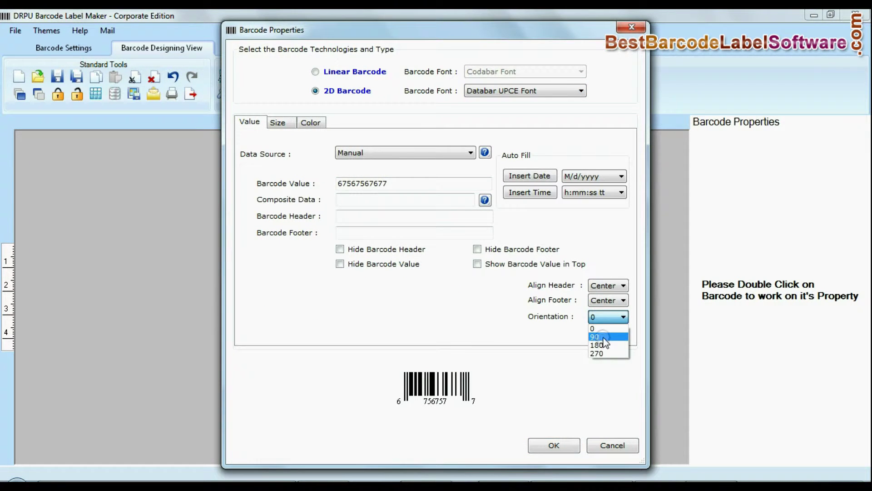
{"action": "left_click", "coordinate": [327, 213]}
{"action": "left_click", "coordinate": [278, 122]}
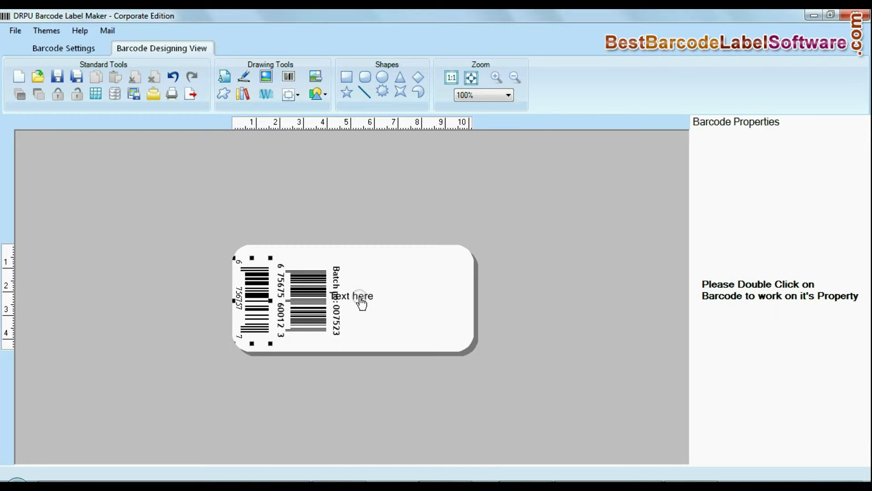
- Replace the placeholder text with 'SP', rotated and set bold
{"action": "left_click", "coordinate": [418, 296]}
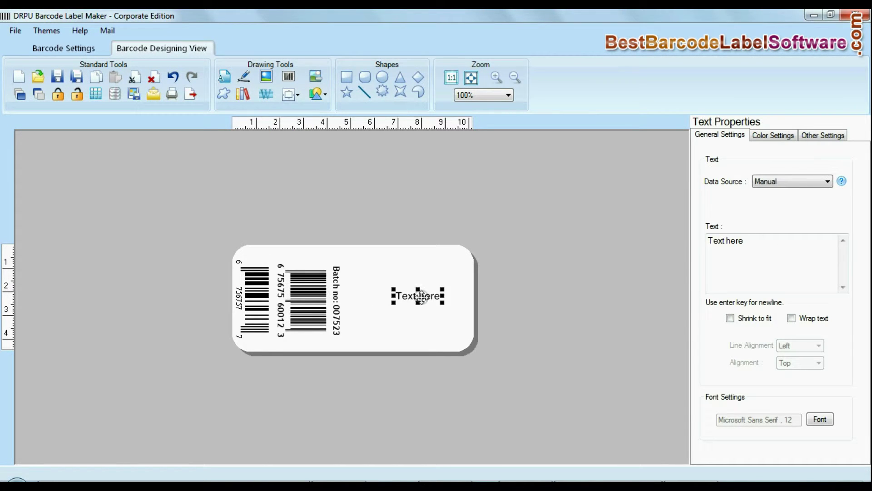
{"action": "type", "text": "SP"}
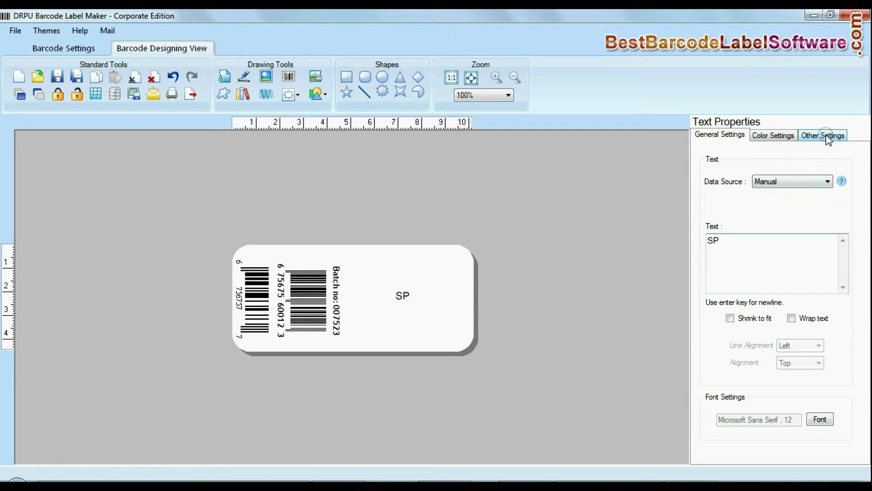
{"action": "left_click", "coordinate": [823, 135]}
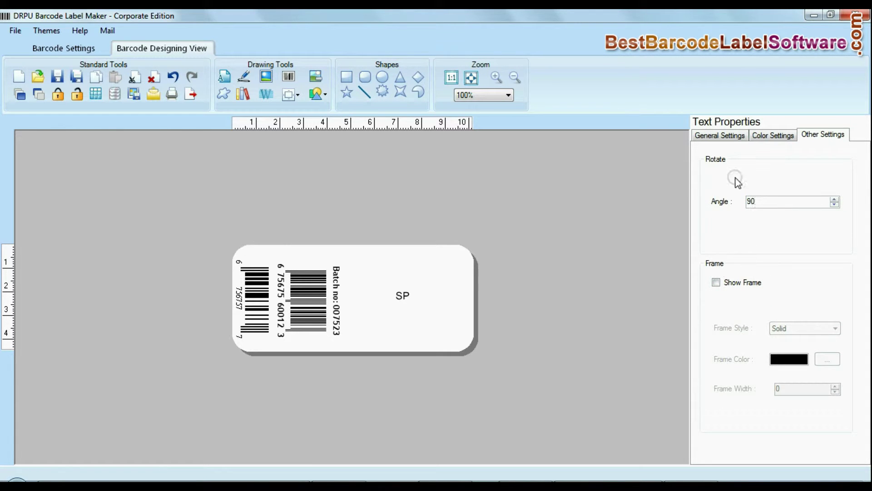
{"action": "left_click", "coordinate": [720, 135]}
{"action": "left_click", "coordinate": [820, 418]}
{"action": "left_click", "coordinate": [454, 169]}
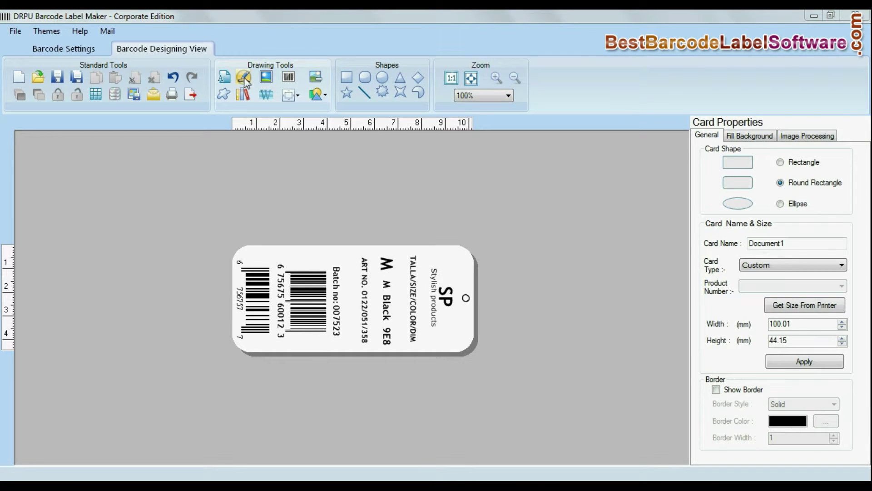
- Browse the picture and Medical shape libraries, then add a rectangle framing the size details
{"action": "left_click", "coordinate": [266, 77]}
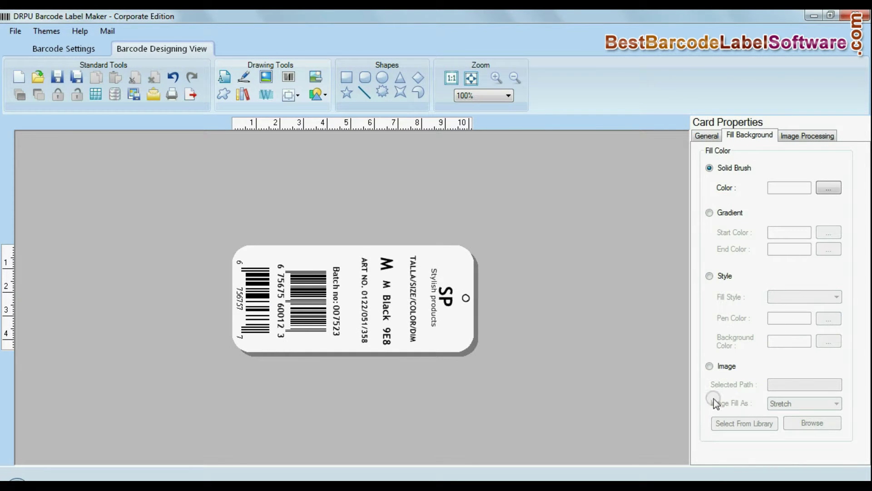
{"action": "left_click", "coordinate": [223, 94]}
{"action": "left_click", "coordinate": [786, 148]}
{"action": "left_click", "coordinate": [768, 213]}
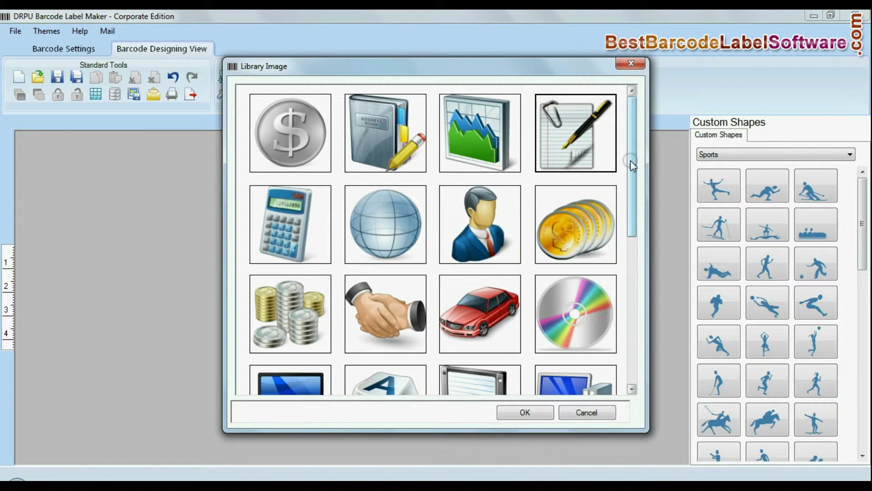
{"action": "mouse_move", "coordinate": [632, 166]}
{"action": "left_mouse_down"}
{"action": "mouse_move", "coordinate": [625, 334]}
{"action": "mouse_move", "coordinate": [619, 167]}
{"action": "left_mouse_up"}
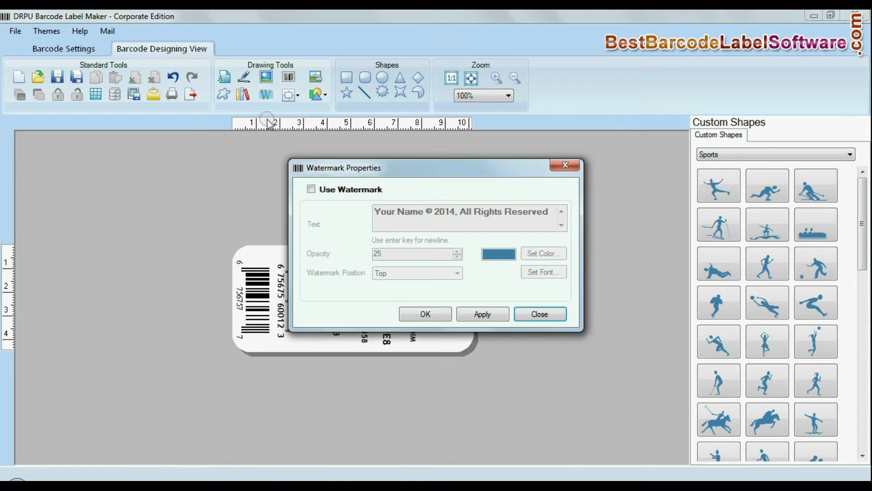
{"action": "left_click", "coordinate": [527, 318]}
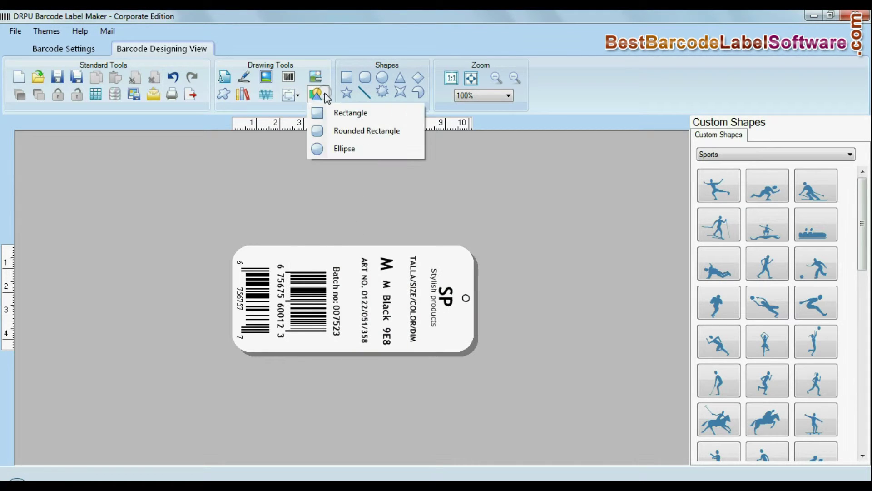
{"action": "left_click", "coordinate": [348, 77]}
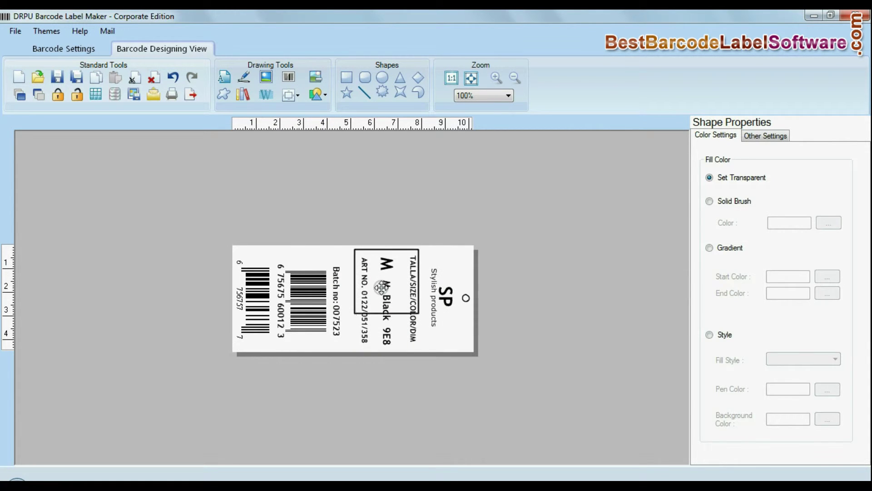
- Switch printing to predefined label stock and try an Avery A4 product
{"action": "left_click", "coordinate": [172, 90]}
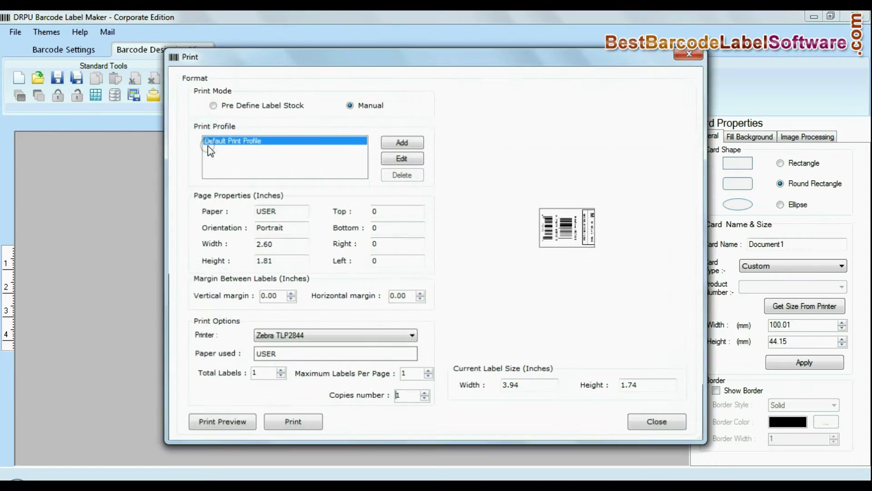
{"action": "left_click", "coordinate": [221, 104]}
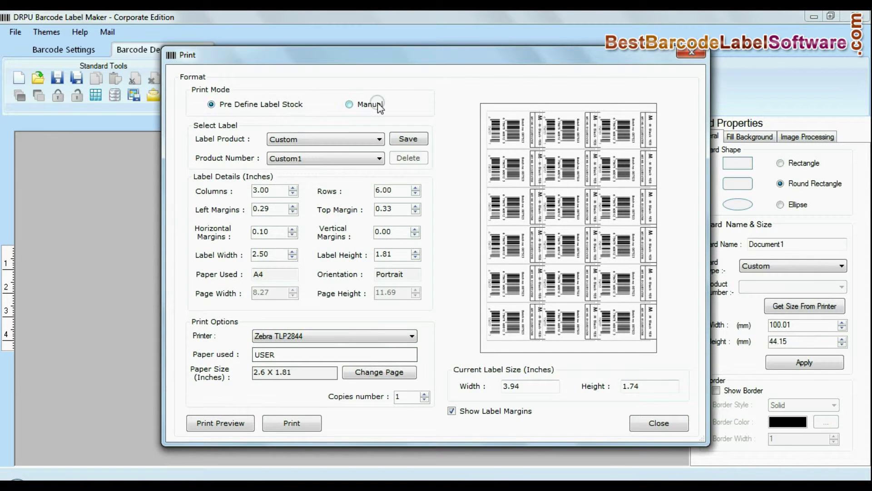
{"action": "left_click", "coordinate": [377, 105]}
{"action": "left_click", "coordinate": [305, 139]}
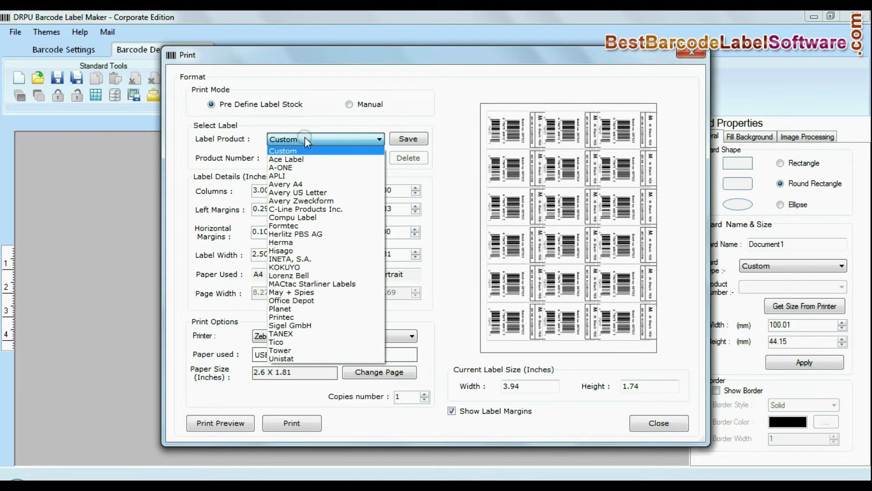
{"action": "left_click", "coordinate": [302, 184]}
{"action": "left_click", "coordinate": [326, 158]}
{"action": "scroll", "coordinate": [308, 341], "scroll_direction": "down", "scroll_amount": 5}
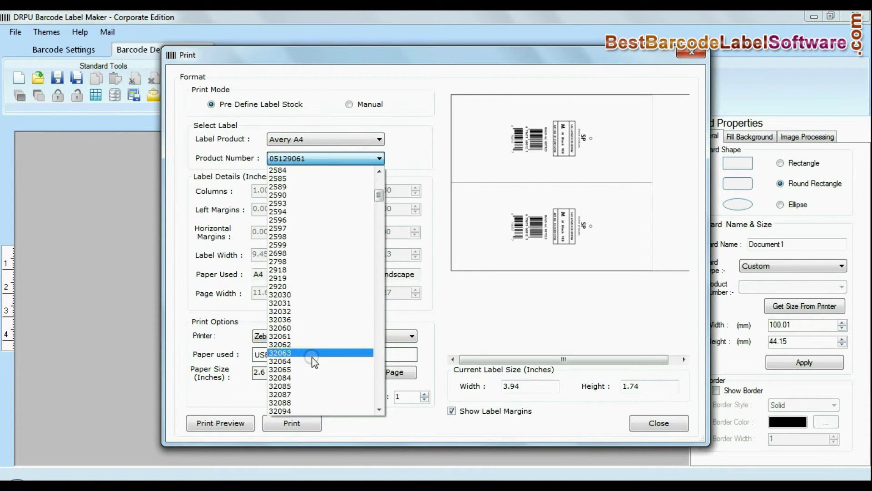
{"action": "left_click", "coordinate": [318, 356]}
- Try the Formtec 3624 and Lorenz Bell LB8150-8 label sheets
{"action": "left_click", "coordinate": [336, 135]}
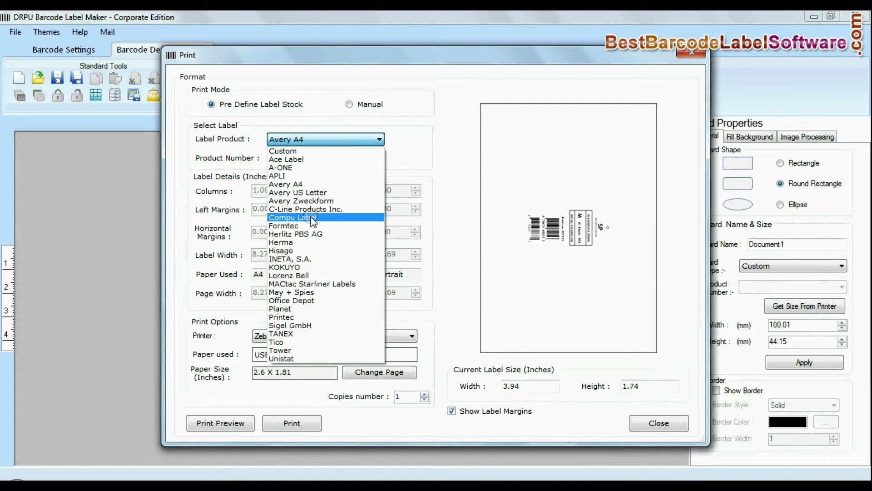
{"action": "left_click", "coordinate": [312, 226]}
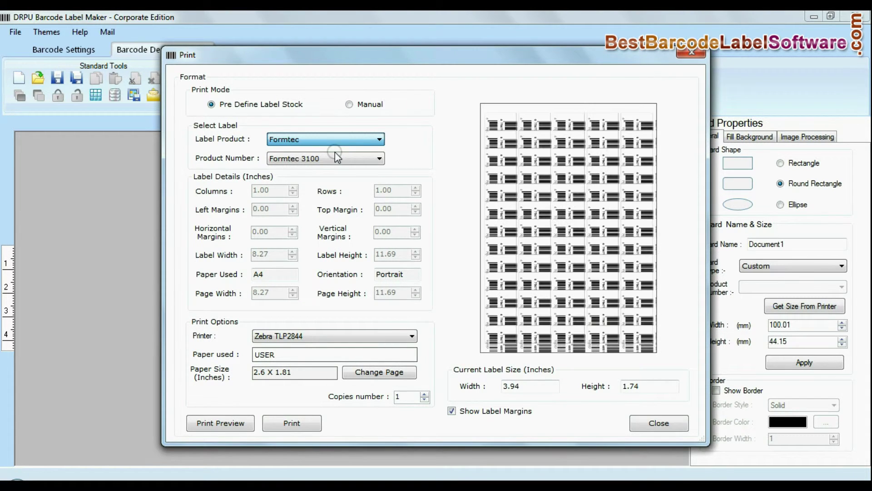
{"action": "left_click", "coordinate": [335, 154]}
{"action": "left_click", "coordinate": [335, 159]}
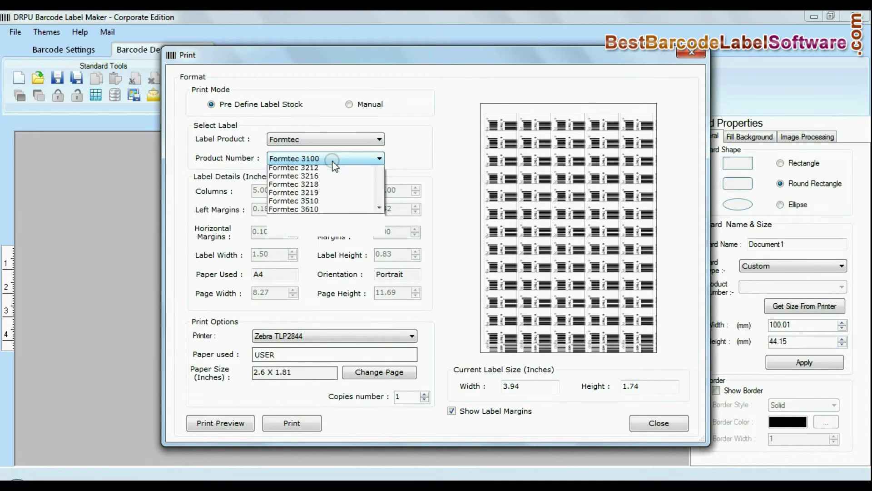
{"action": "scroll", "coordinate": [327, 318], "scroll_direction": "down", "scroll_amount": 5}
{"action": "left_click", "coordinate": [327, 361]}
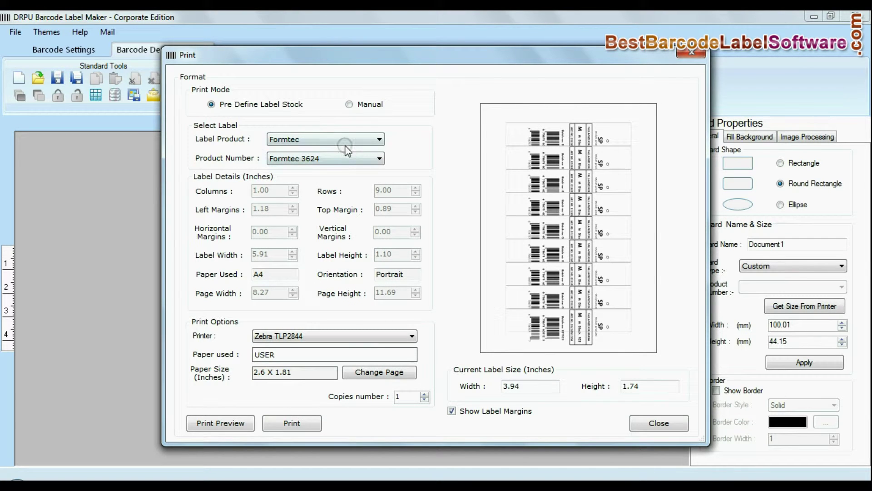
{"action": "left_click", "coordinate": [331, 157]}
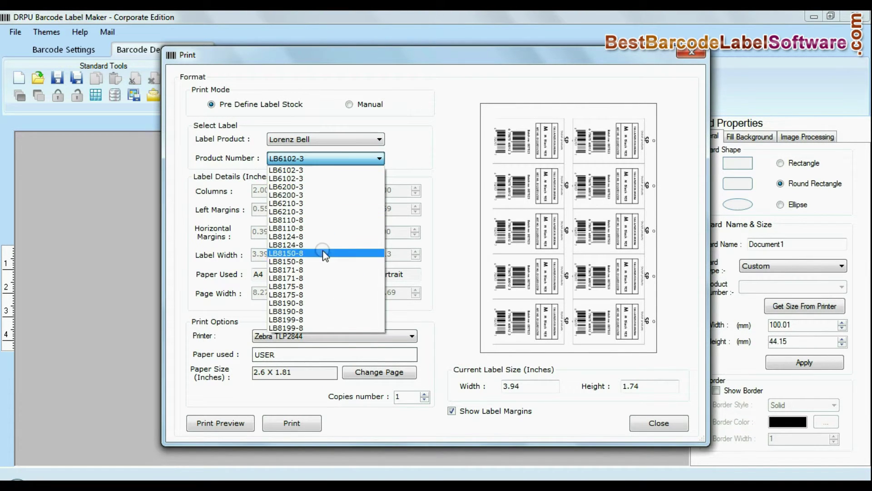
{"action": "left_click", "coordinate": [324, 253]}
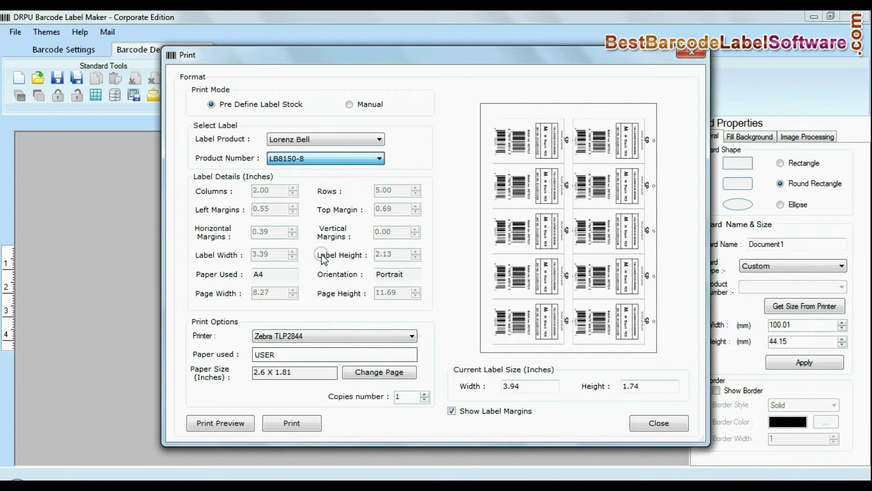
{"action": "left_click", "coordinate": [318, 140]}
- Use Custom1 stock on the HP LaserJet CP 1025 with left margin 0.10 and horizontal margin 1.80
{"action": "left_click", "coordinate": [317, 151]}
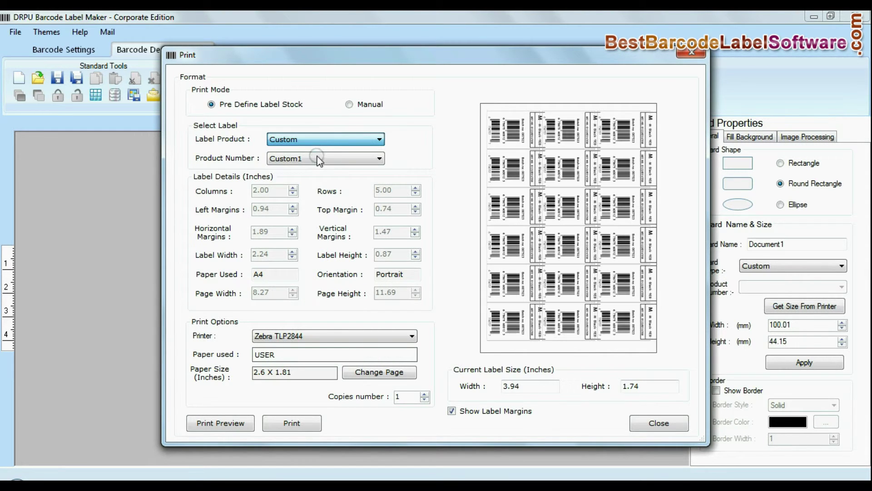
{"action": "left_click", "coordinate": [315, 168]}
{"action": "left_click", "coordinate": [300, 341]}
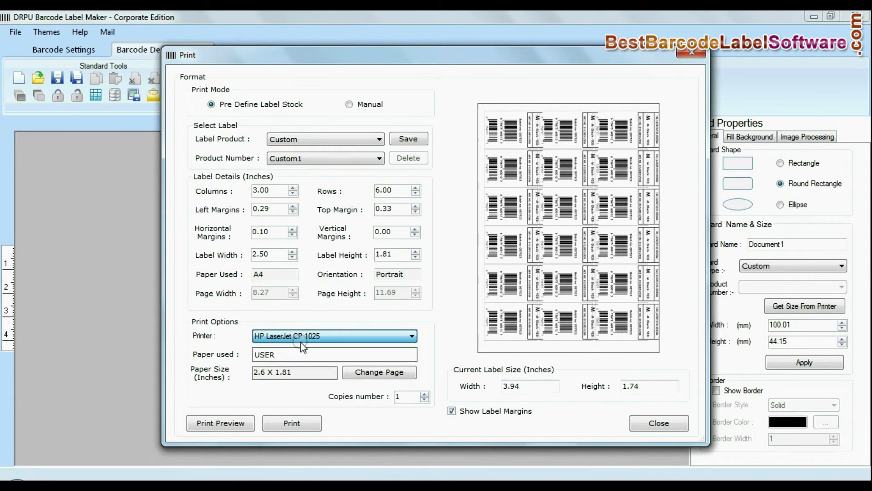
{"action": "left_click", "coordinate": [293, 194]}
{"action": "left_click", "coordinate": [293, 229]}
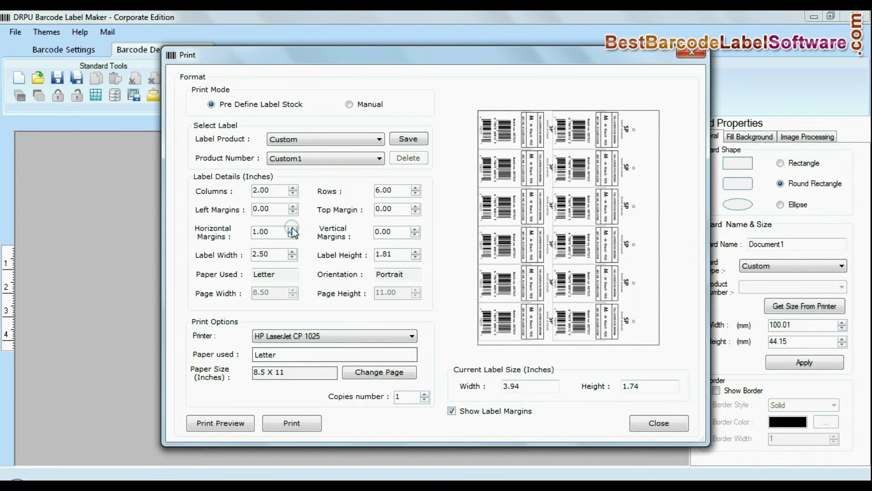
{"action": "left_click", "coordinate": [293, 235]}
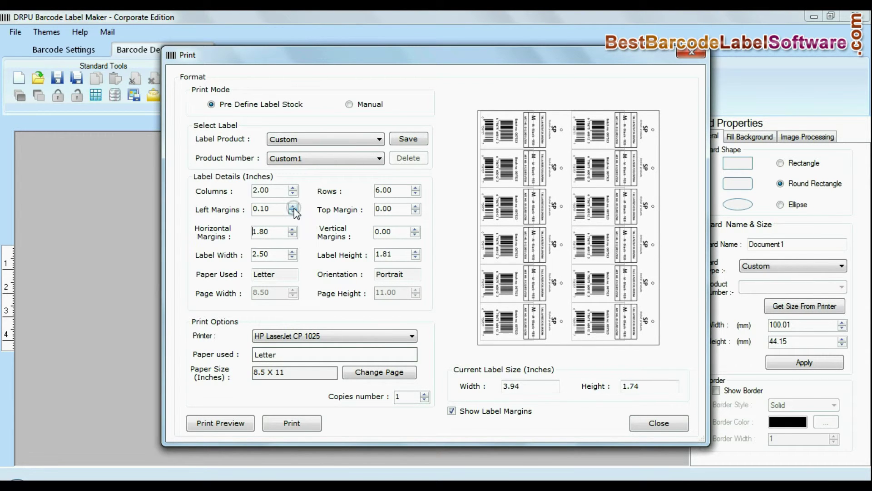